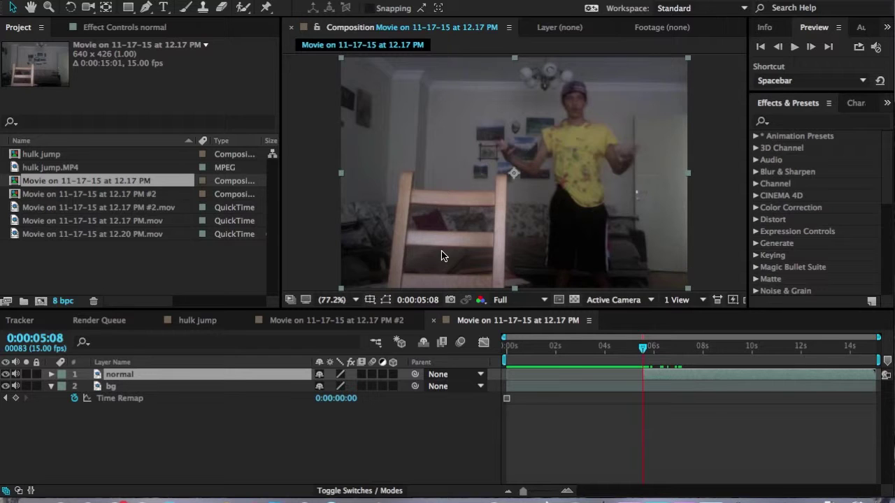
Switch to the hulk jump comp and solo the bg layer to view the empty plate, then unsolo it.
left_click(213, 441)
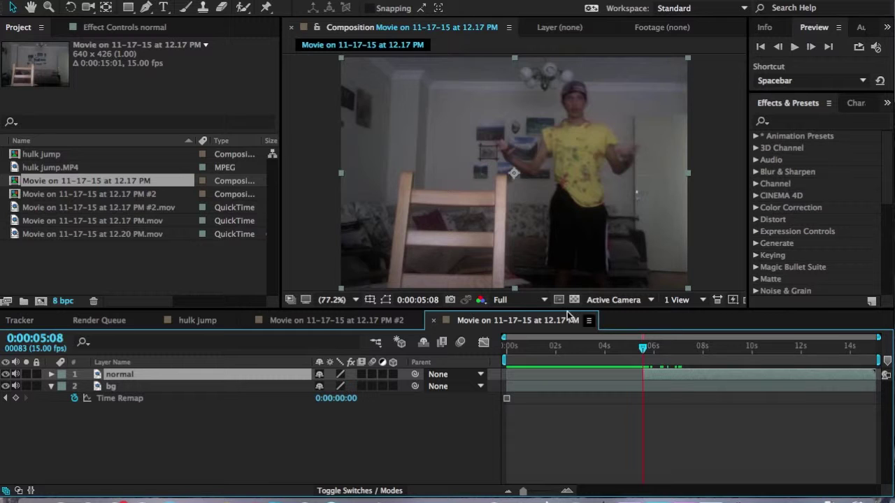
left_click(201, 320)
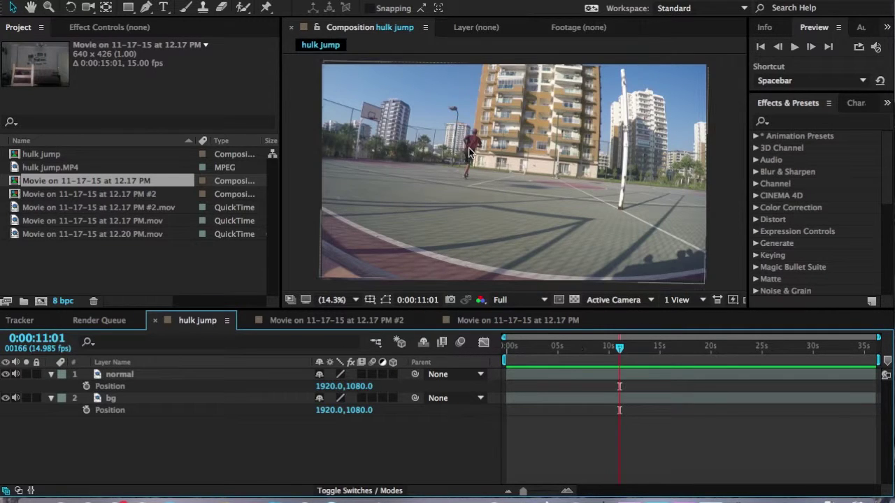
left_click(26, 397)
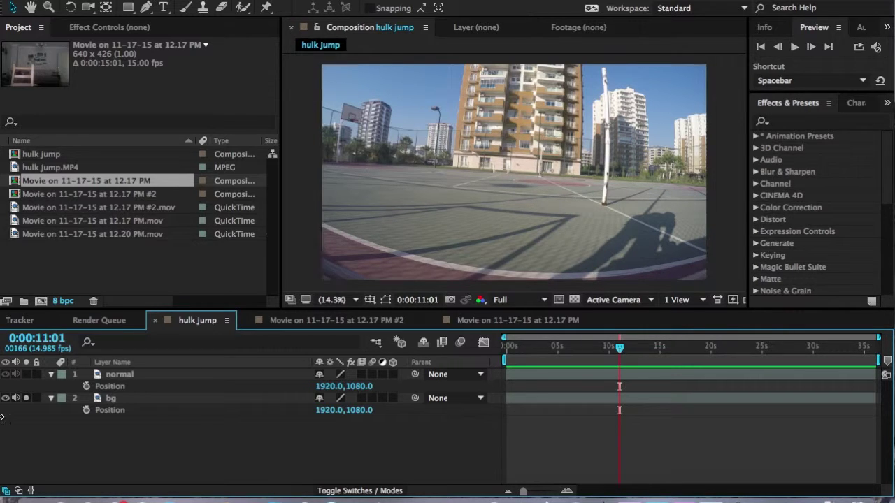
left_click(26, 398)
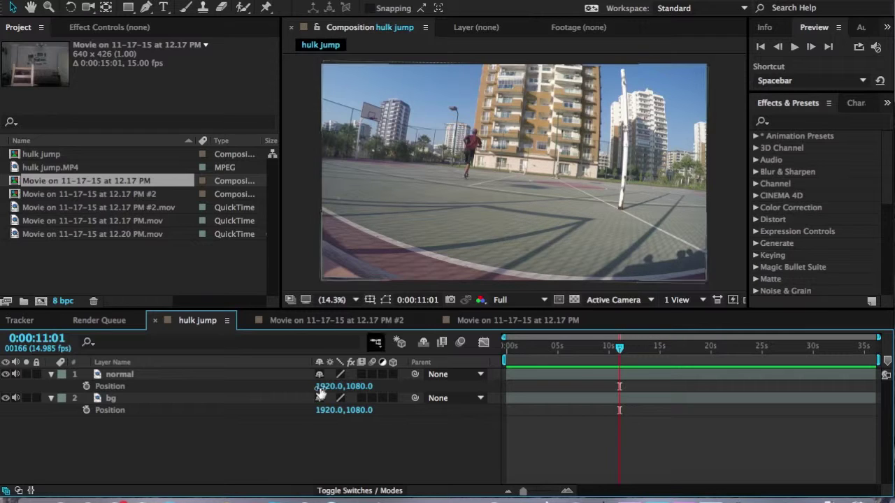
Repeatedly toggle bg's solo to flip between the empty plate and the full runner shot.
left_click(290, 378)
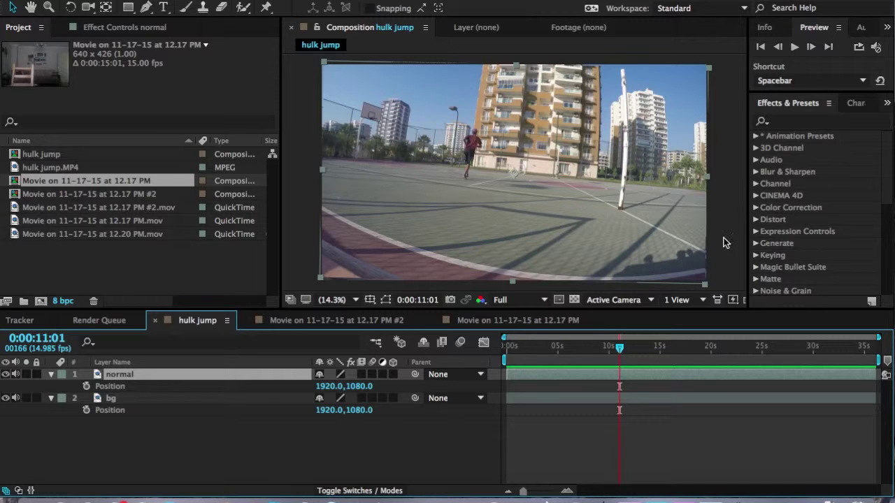
left_click(26, 398)
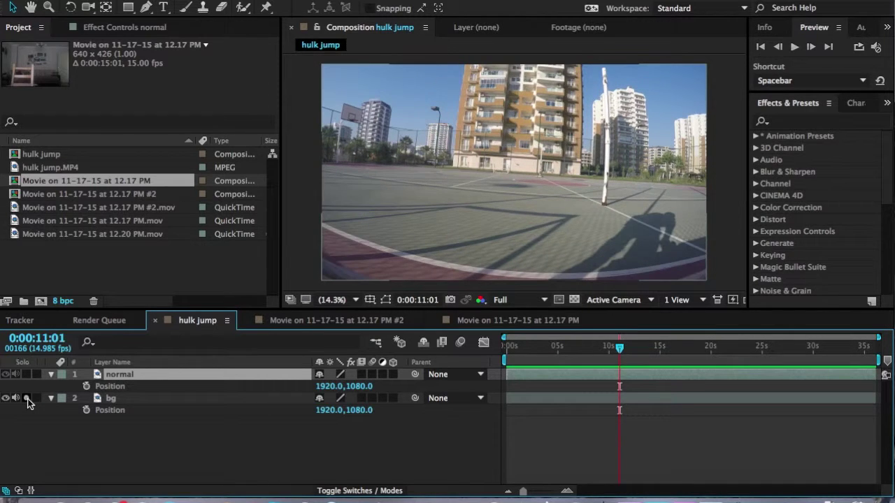
left_click(28, 399)
left_click(27, 399)
left_click(27, 398)
left_click(28, 399)
left_click(27, 398)
left_click(27, 398)
left_click(28, 398)
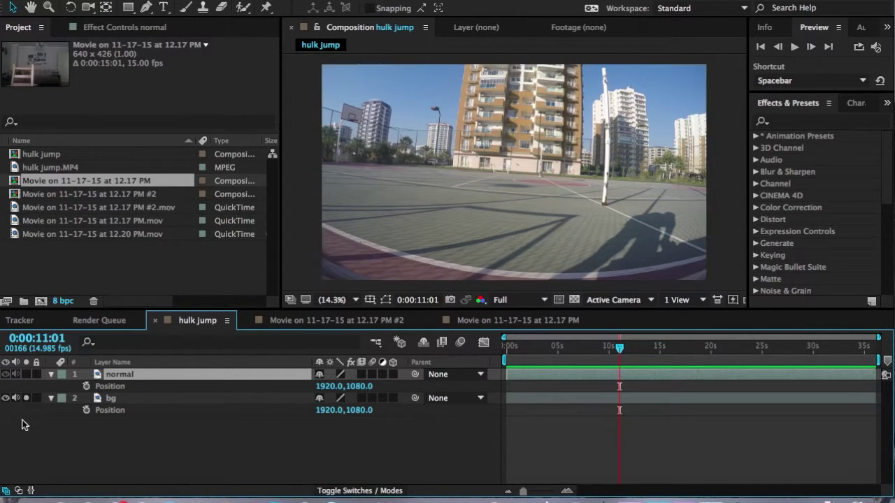
left_click(27, 399)
left_click(27, 398)
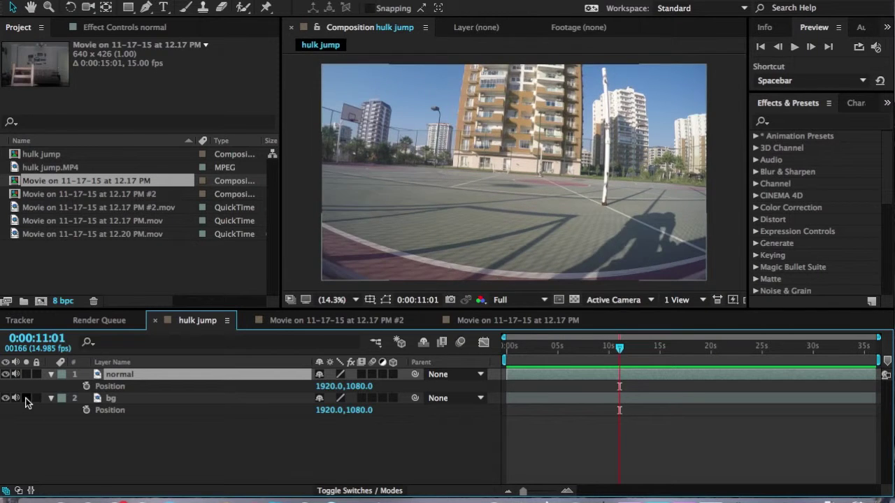
left_click(27, 399)
left_click(28, 399)
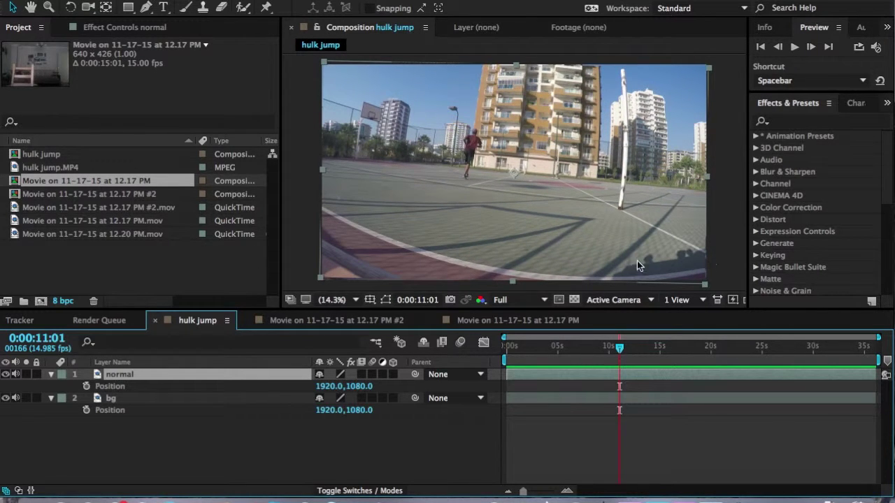
Open the Movie on 11-17-15 at 12.17 PM #2 comp and solo its bg balcony plate.
left_click(343, 319)
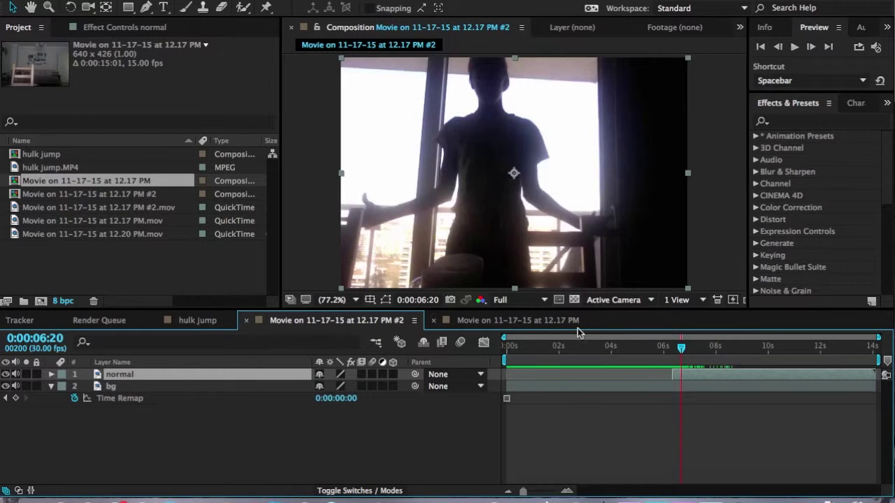
left_click_drag(668, 346, 663, 352)
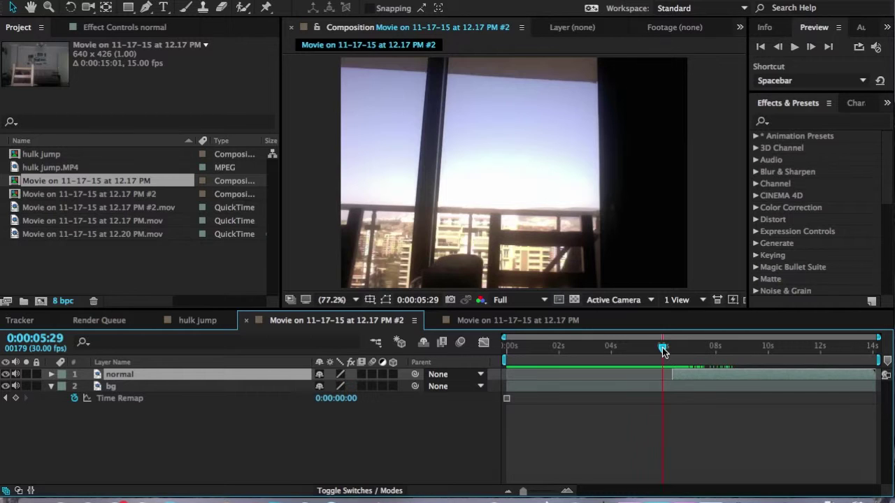
left_click(219, 383)
left_click(28, 386)
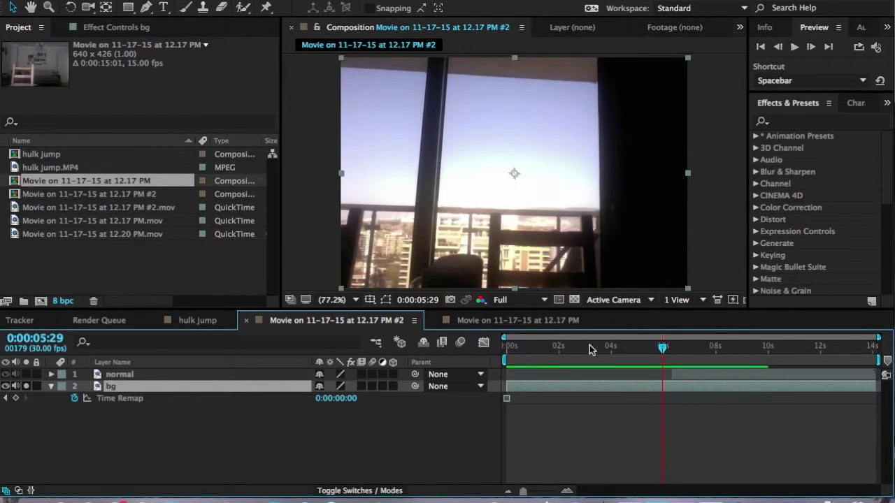
Scrub near 5 seconds comparing the empty balcony with the person, then show the 12.17 PM comp.
left_click_drag(589, 345, 554, 391)
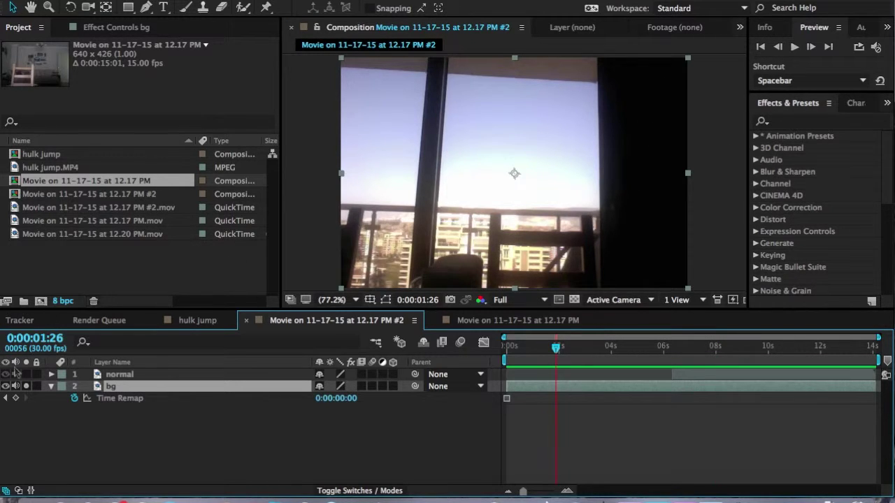
left_click(655, 361)
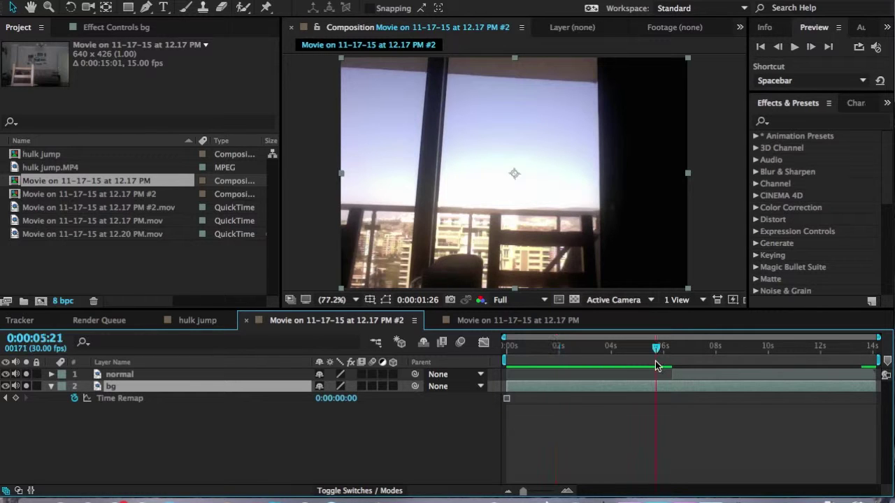
left_click_drag(655, 360, 672, 353)
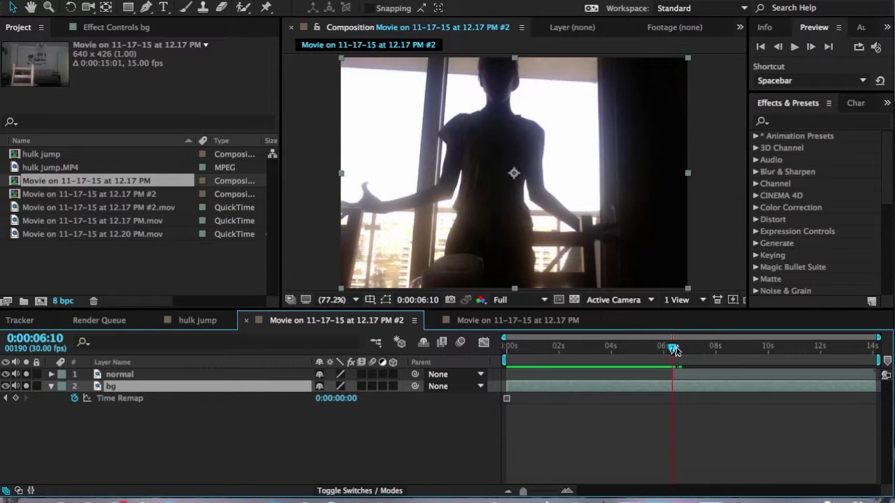
mouse_move(674, 349)
left_mouse_down()
mouse_move(662, 356)
mouse_move(676, 352)
left_mouse_up()
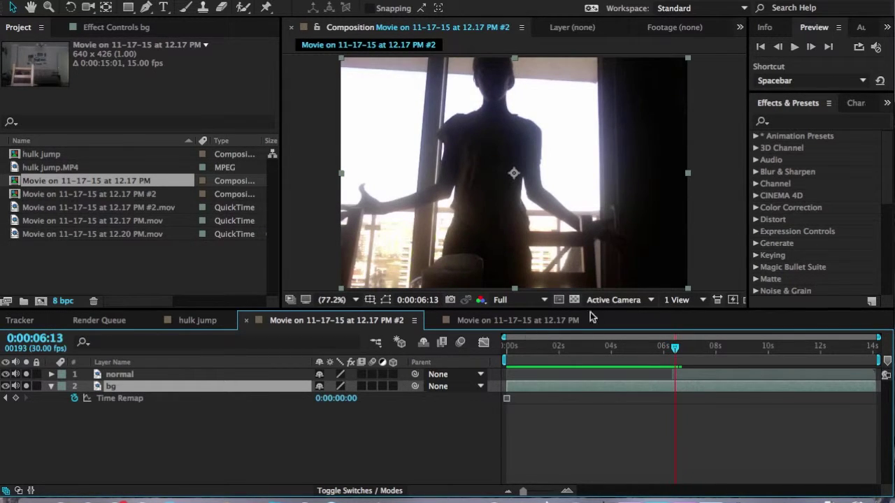
left_click(481, 322)
left_click_drag(639, 351, 644, 351)
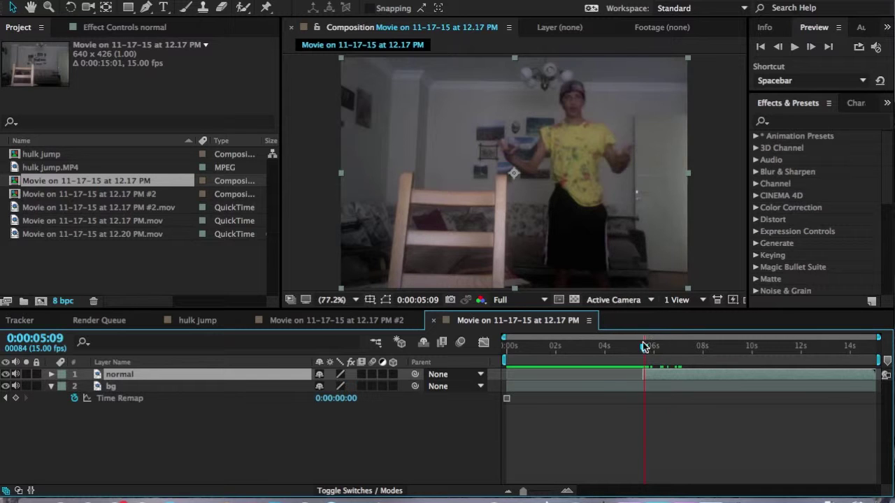
Zoom out to the full frame and add Adjustment Layer 1 to the indoor comp.
left_click_drag(645, 347, 643, 350)
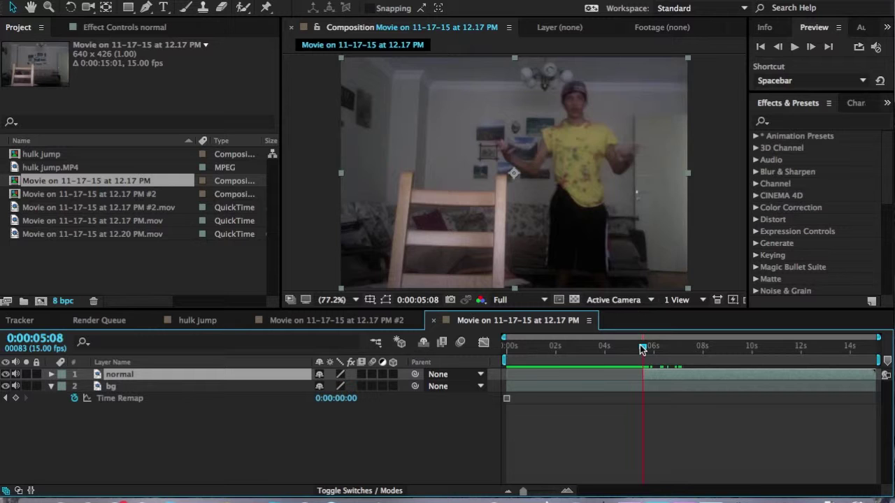
key("comma")
key("comma")
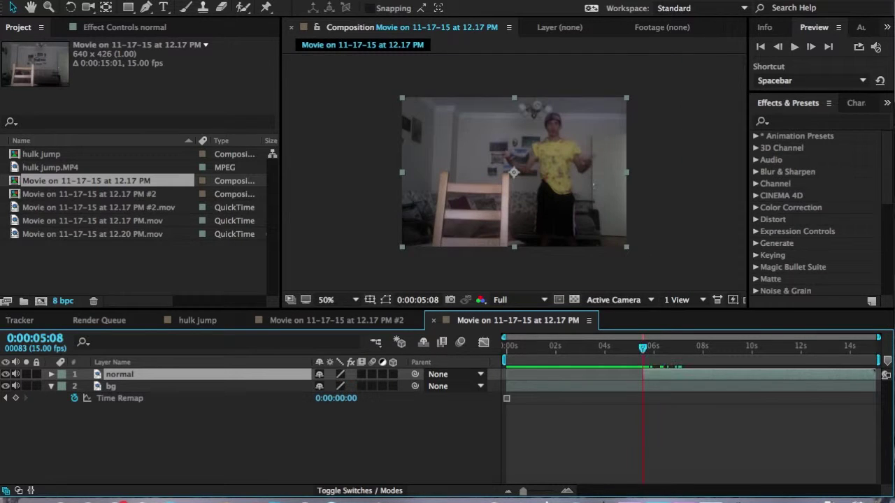
left_click(278, 0)
mouse_move(296, 4)
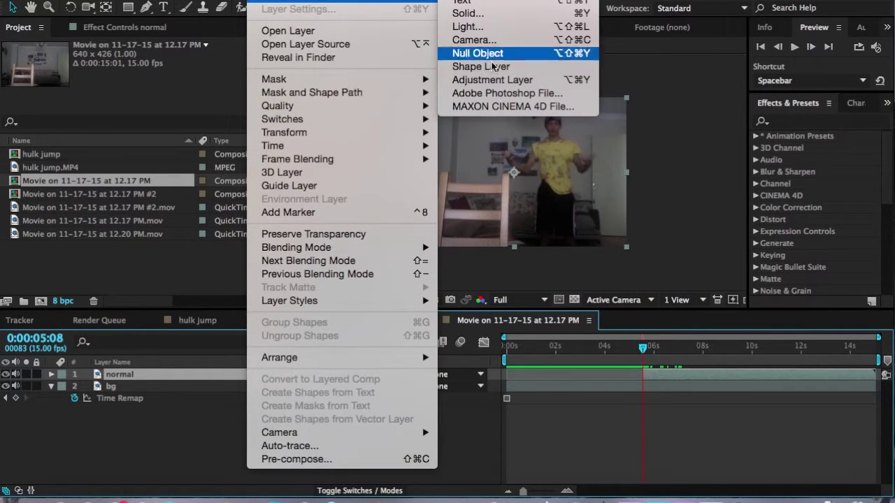
left_click(492, 81)
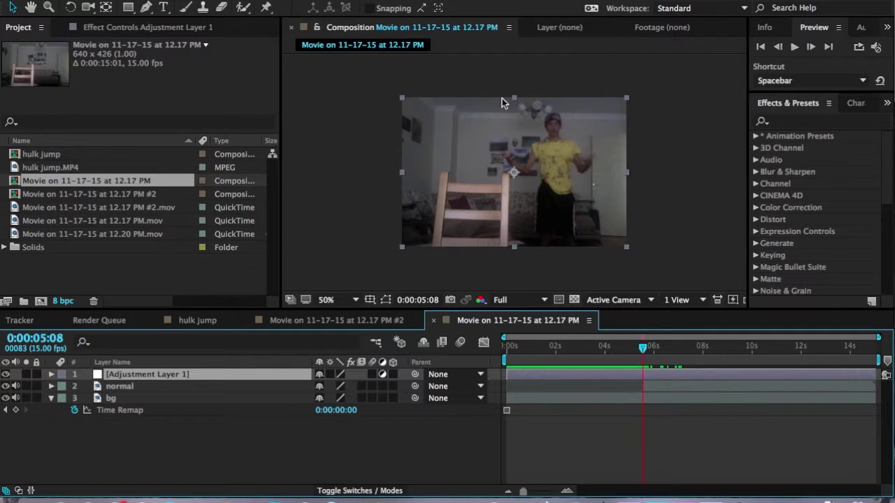
Trace a closed Pen mask on Adjustment Layer 1 from the runner's right side to the frame edge.
key("g")
left_click(580, 253)
left_click(580, 212)
left_click(588, 190)
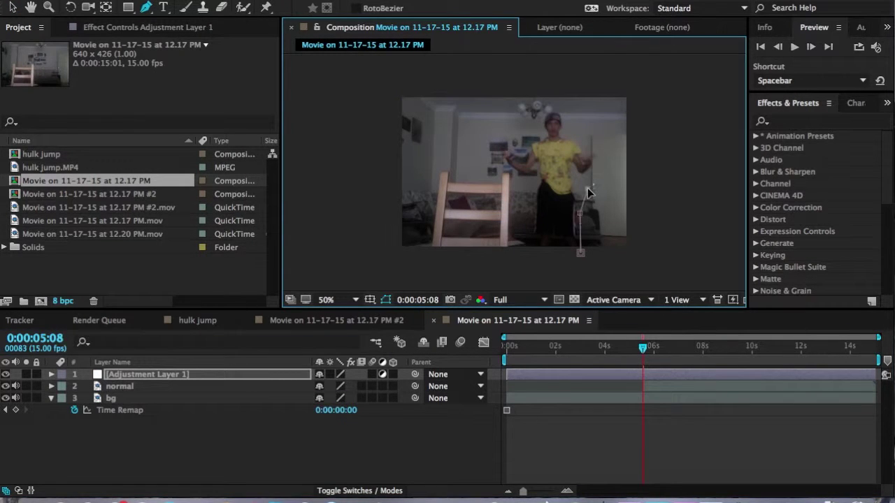
left_click(594, 173)
left_click(621, 175)
left_click(643, 178)
left_click(644, 235)
left_click(646, 247)
left_click(581, 253)
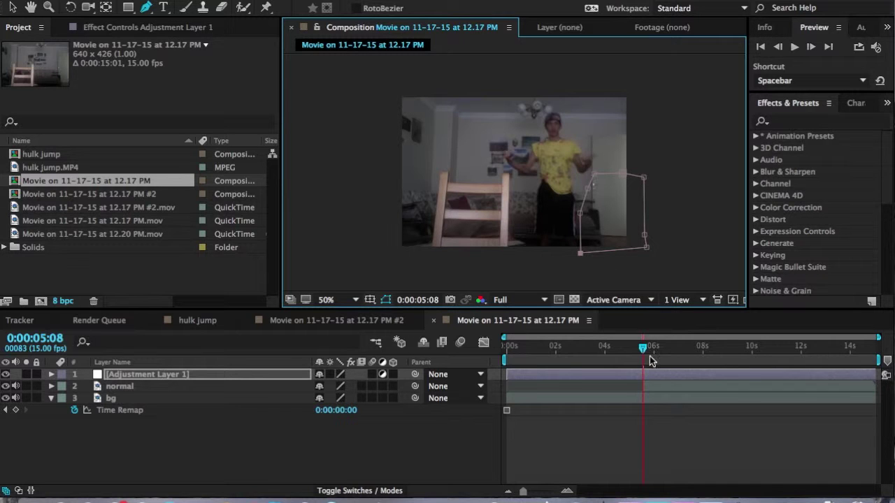
left_click(644, 350)
mouse_move(649, 356)
left_mouse_down()
mouse_move(635, 356)
mouse_move(647, 355)
left_mouse_up()
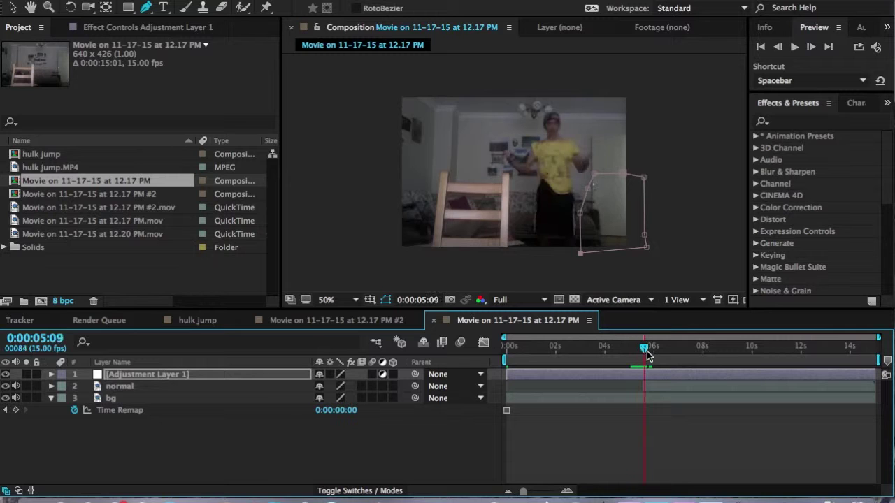
Apply Curves to Adjustment Layer 1 and pull the curve down to darken the masked area.
left_click(801, 122)
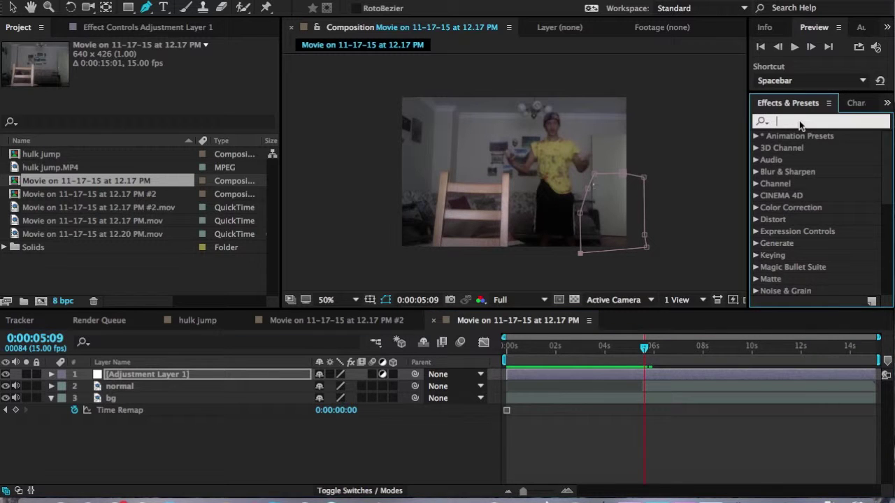
type("curves")
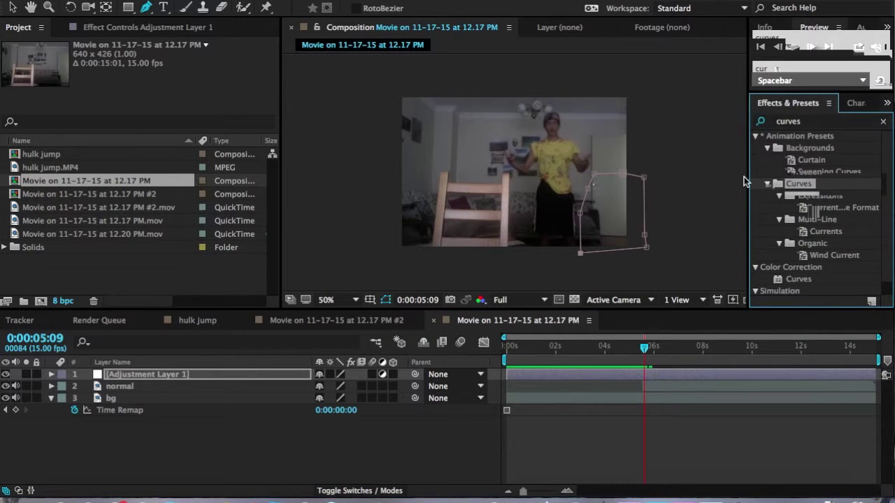
double_click(798, 184)
mouse_move(115, 202)
left_mouse_down()
mouse_move(124, 207)
mouse_move(120, 201)
left_mouse_up()
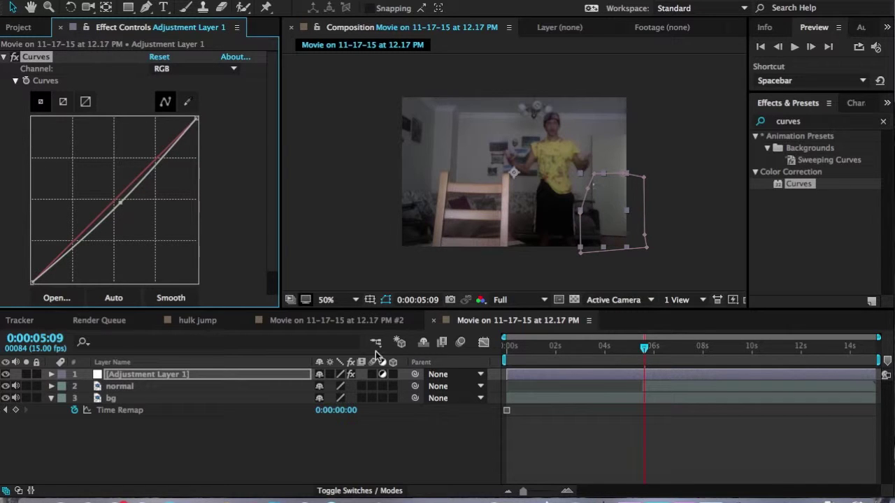
left_click(567, 456)
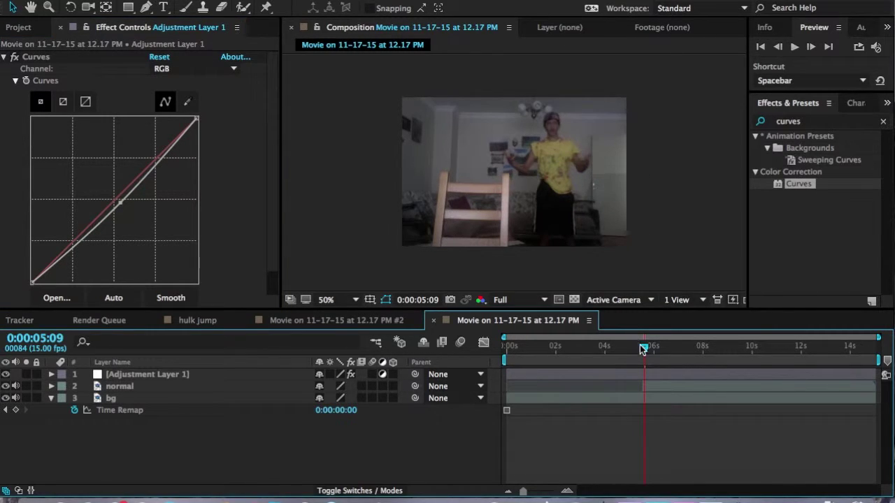
left_click_drag(640, 344, 643, 345)
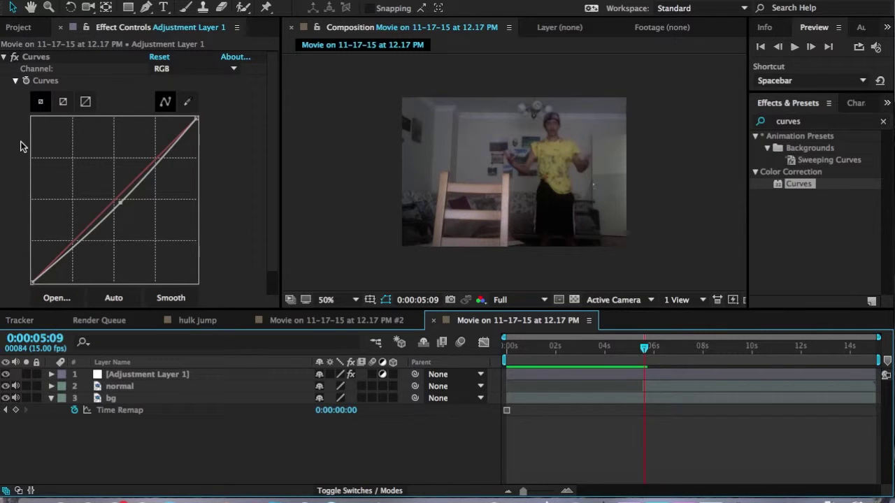
Refine the curve and feather the mask edge to 83 pixels.
left_click_drag(119, 201, 119, 205)
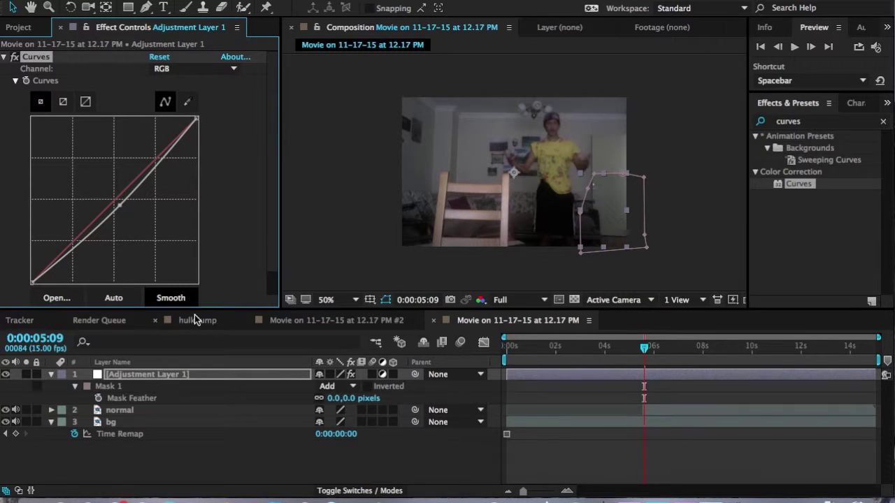
left_click(386, 299)
left_click_drag(334, 398, 385, 396)
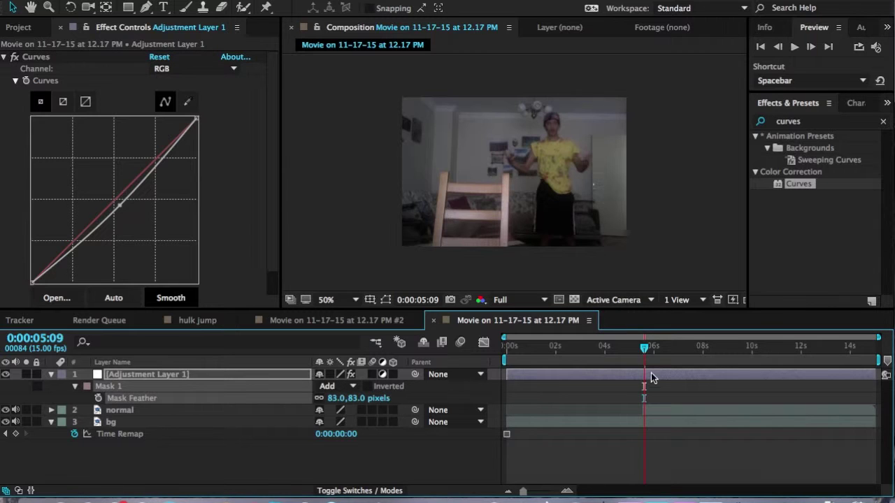
mouse_move(643, 345)
left_mouse_down()
mouse_move(635, 348)
mouse_move(647, 356)
left_mouse_up()
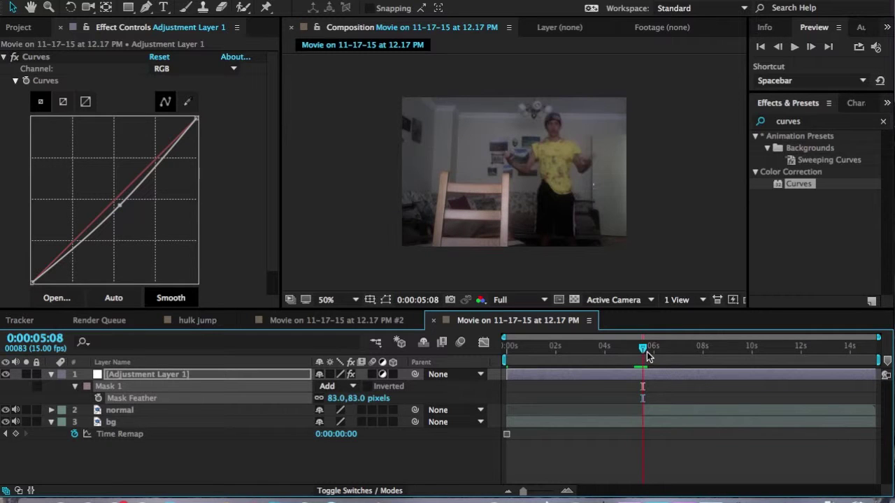
In the hulk jump comp, freeze the normal layer on its 0:00:10:05 frame.
left_click(194, 319)
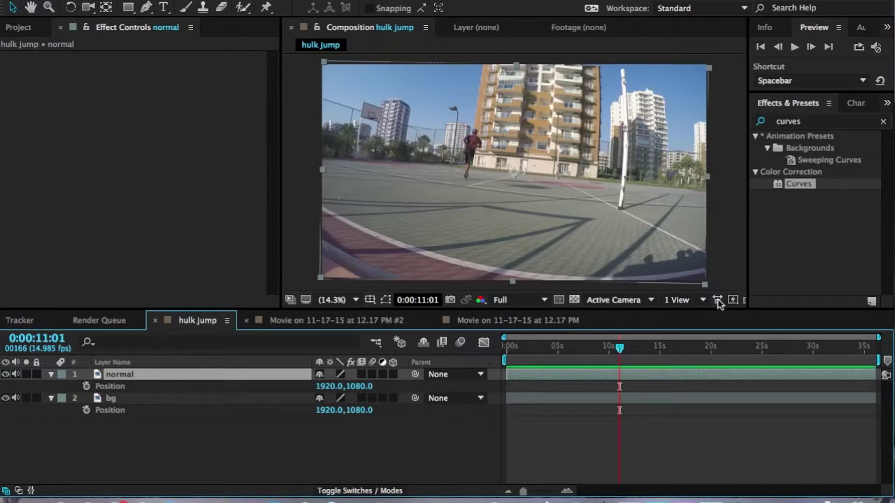
mouse_move(607, 353)
left_mouse_down()
mouse_move(638, 346)
mouse_move(615, 355)
left_mouse_up()
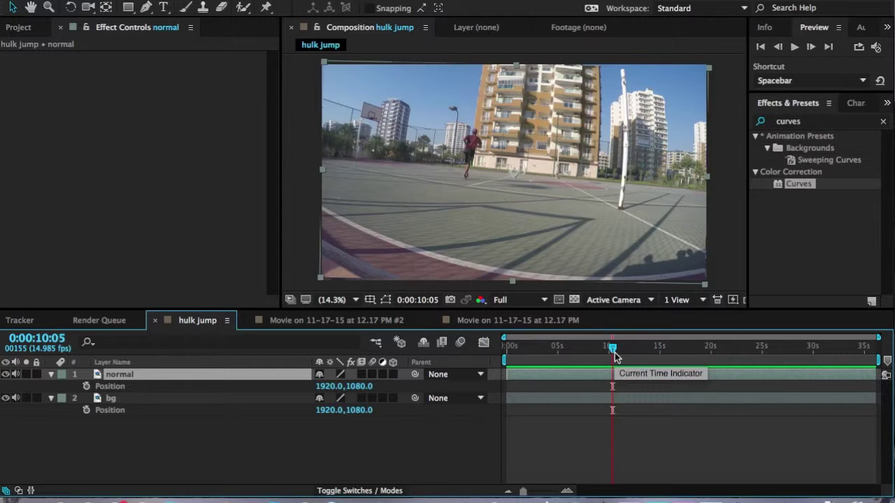
right_click(247, 375)
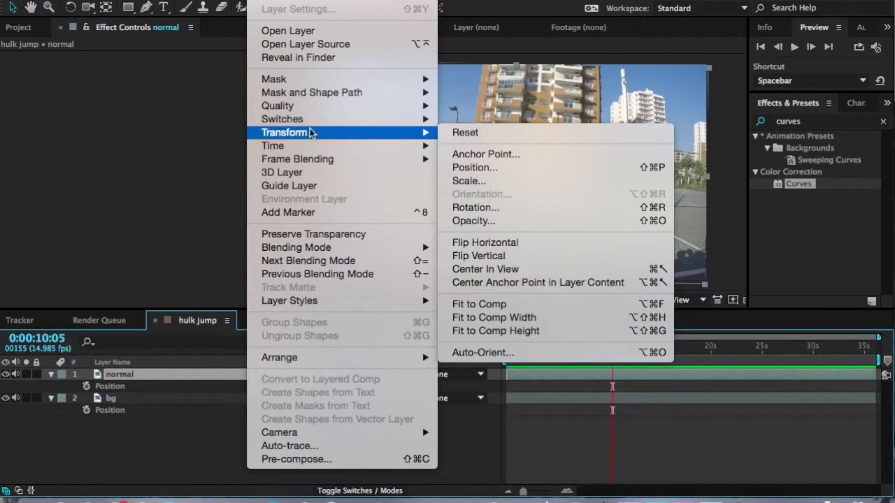
mouse_move(328, 146)
left_click(574, 187)
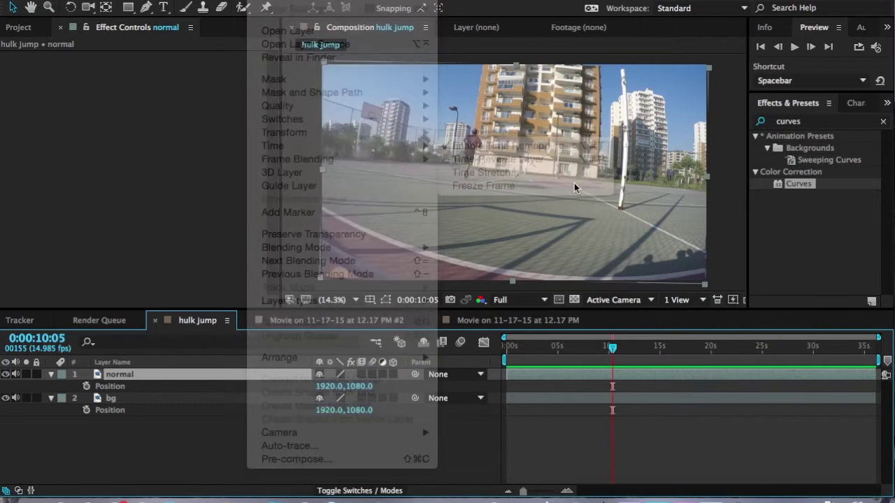
left_click(649, 346)
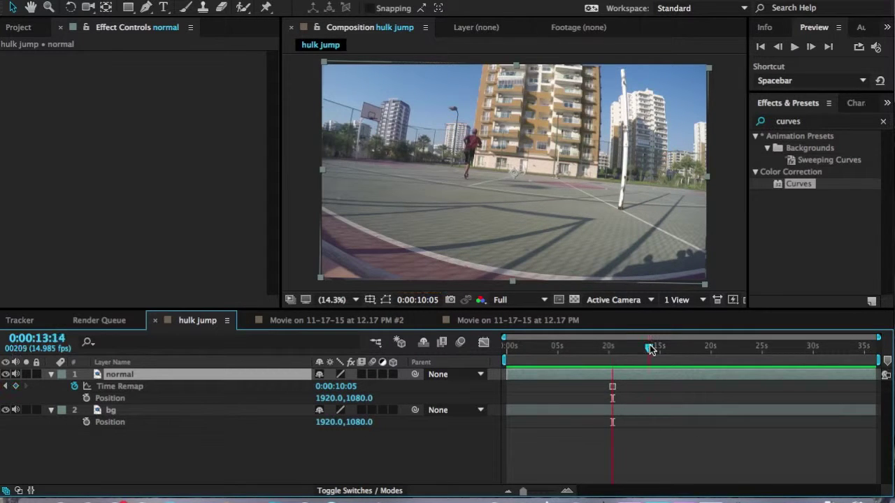
left_click_drag(649, 348, 613, 348)
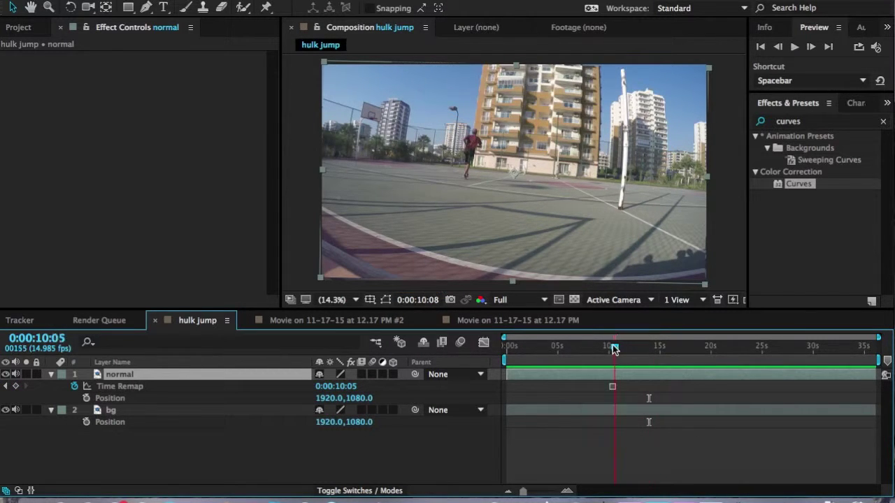
Solo the bg plate to inspect it alone, then show all layers with the runner again.
left_click(27, 410)
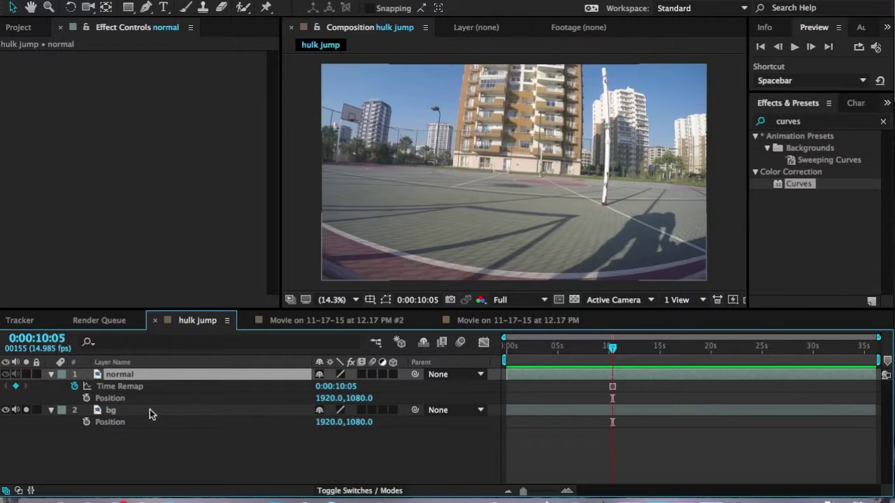
left_click(150, 412)
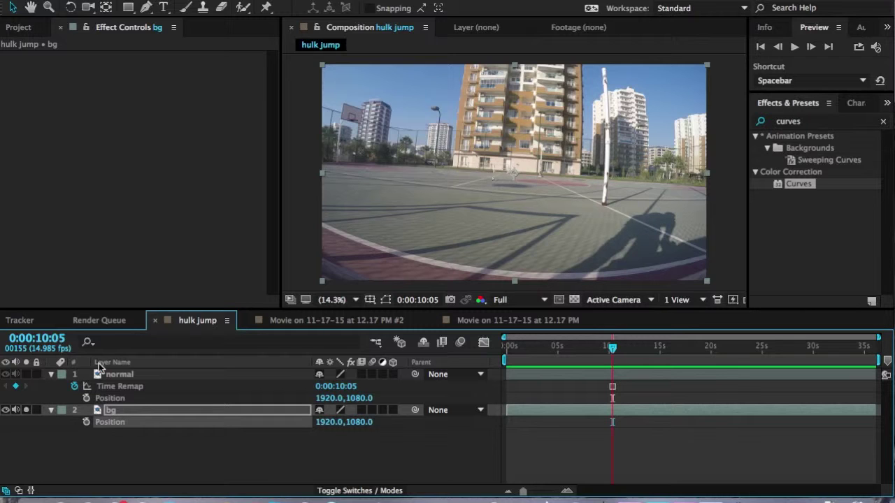
left_click(26, 409)
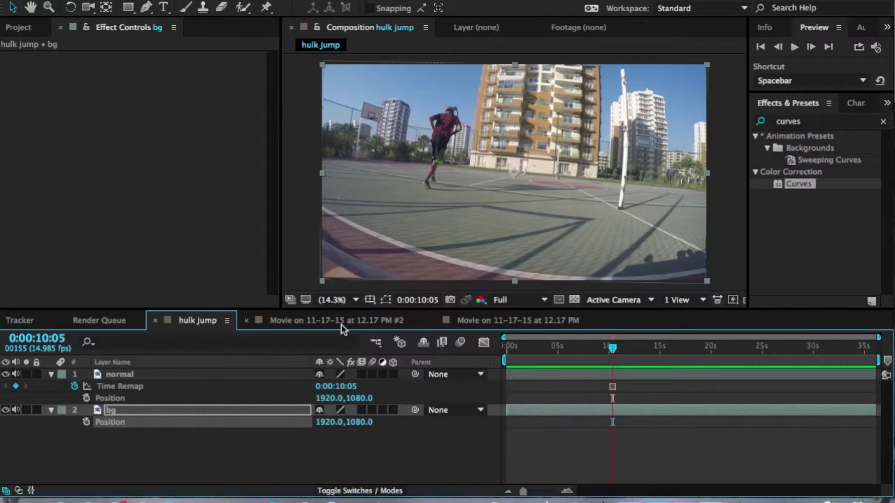
left_click(341, 321)
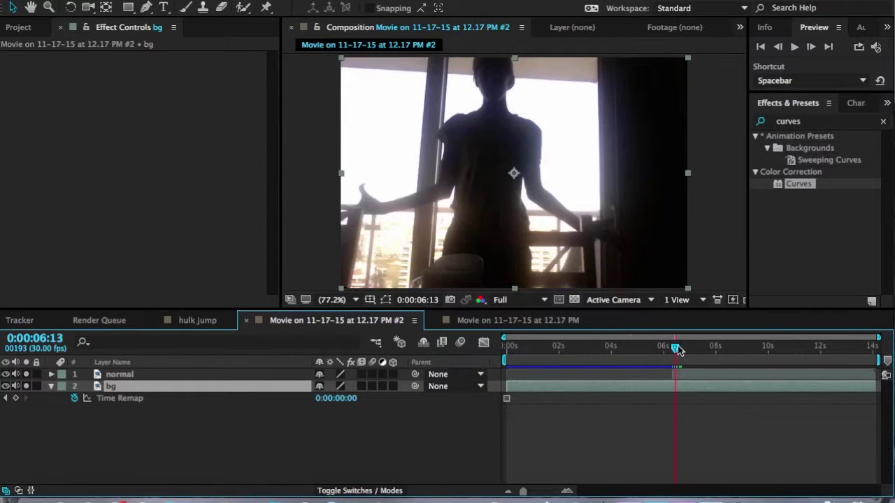
Add Adjustment Layer 2 to the #2 comp and zoom out to the full frame.
left_click_drag(670, 352, 672, 353)
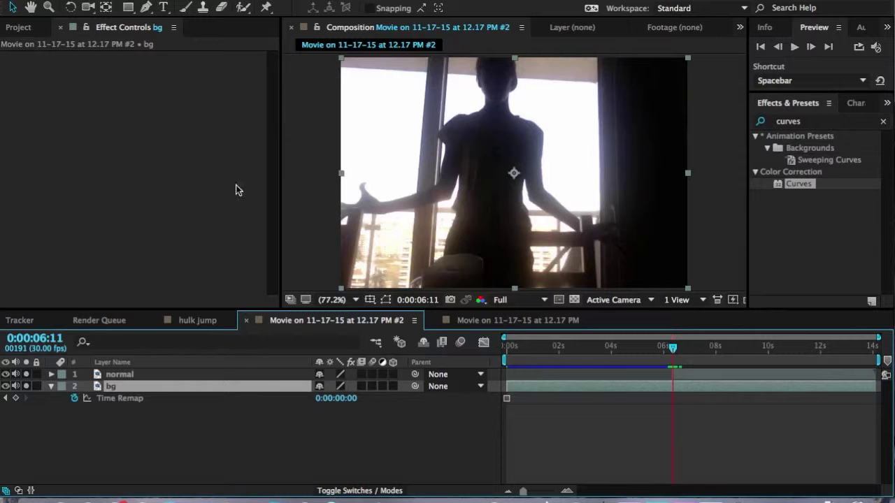
left_click(357, 414)
right_click(248, 419)
mouse_move(294, 3)
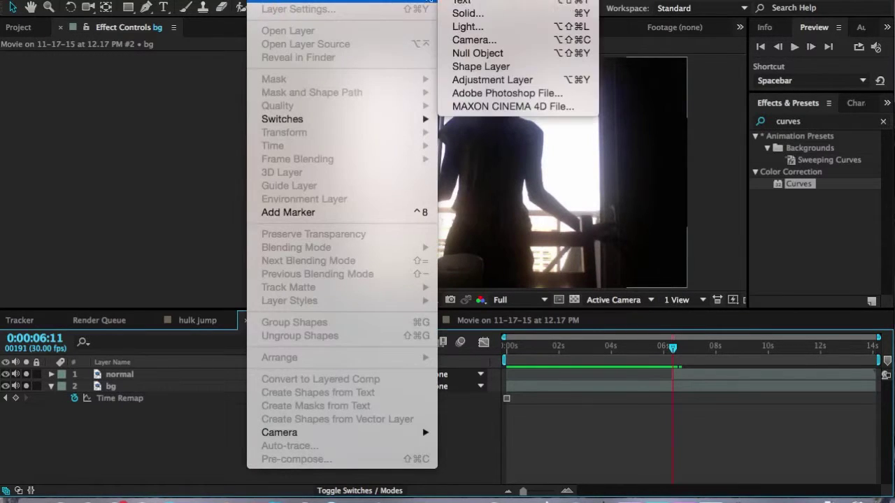
left_click(539, 82)
key("comma")
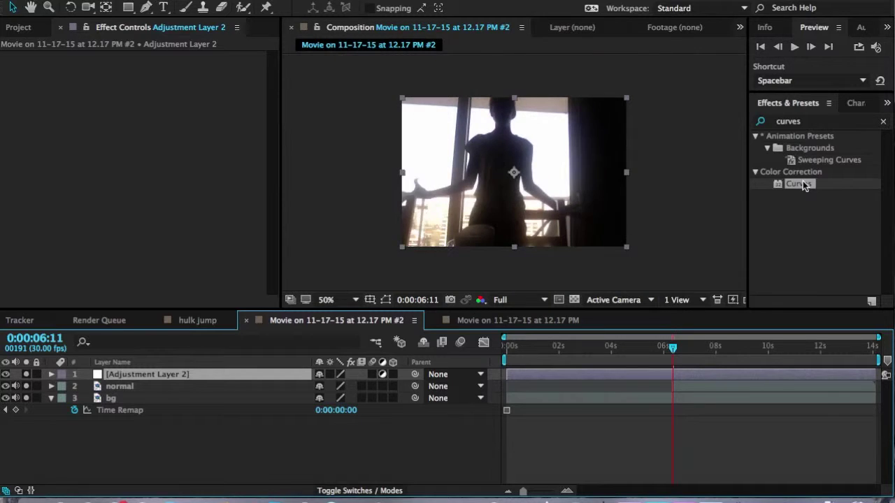
key("g")
Draw a closed mask left of the figure around the bright window, widening its top-right corner.
left_click(388, 172)
left_click(415, 179)
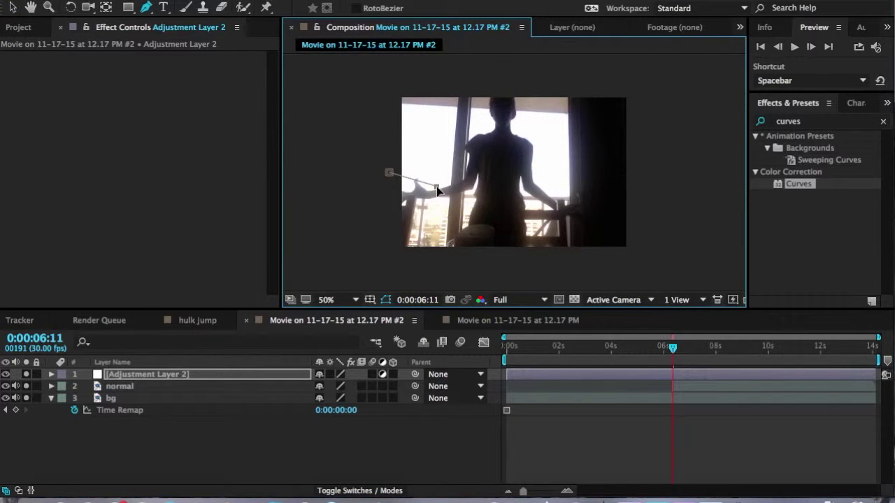
left_click(437, 187)
left_click(463, 174)
left_click(485, 126)
left_click(469, 72)
left_click(321, 79)
left_click(388, 172)
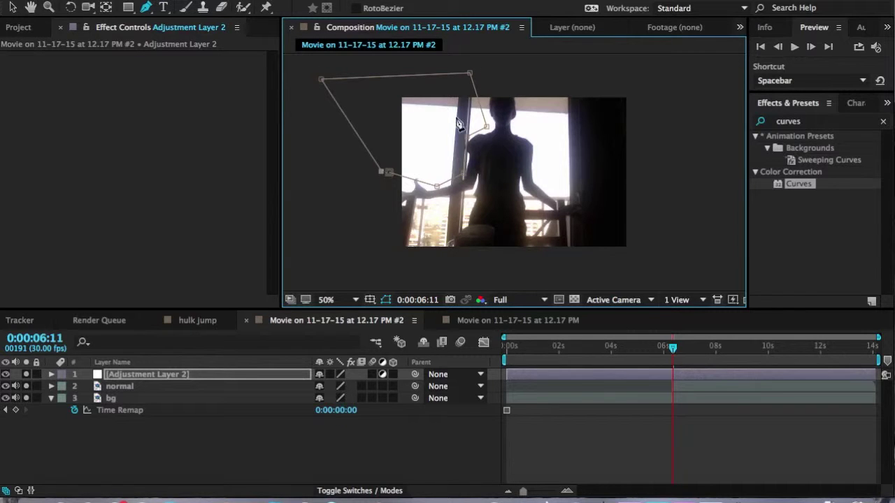
left_click_drag(475, 70, 495, 67)
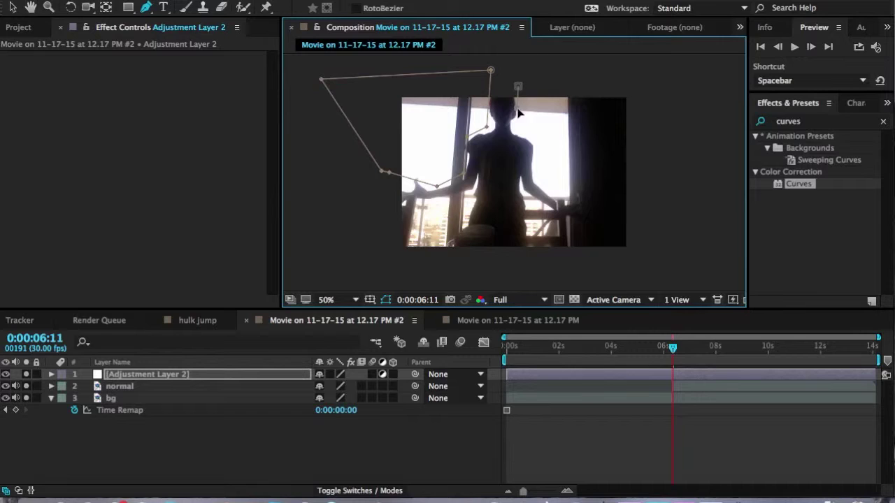
Trace and close a mask around the silhouetted figure's right side.
left_click(533, 142)
left_click(540, 169)
left_click(545, 187)
left_click(566, 196)
left_click(599, 160)
left_click(574, 79)
left_click(518, 87)
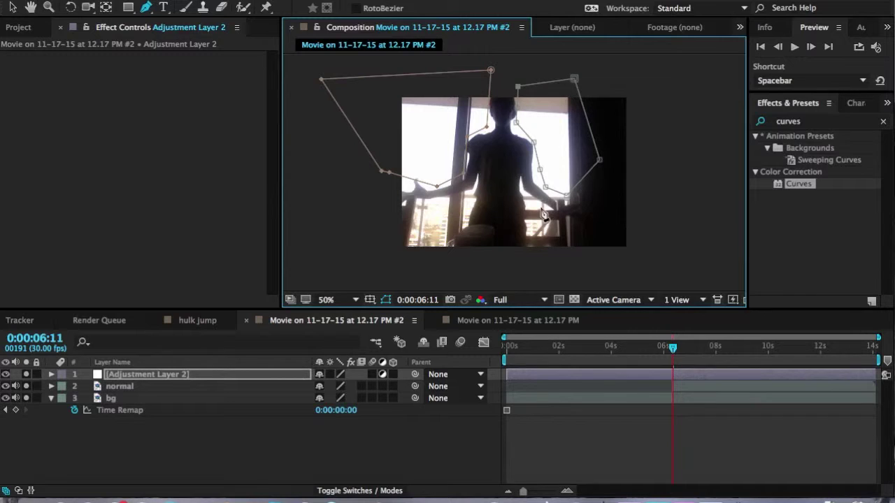
Begin another mask near the frame's lower right, curving it toward the figure.
left_click(573, 223)
left_click(634, 221)
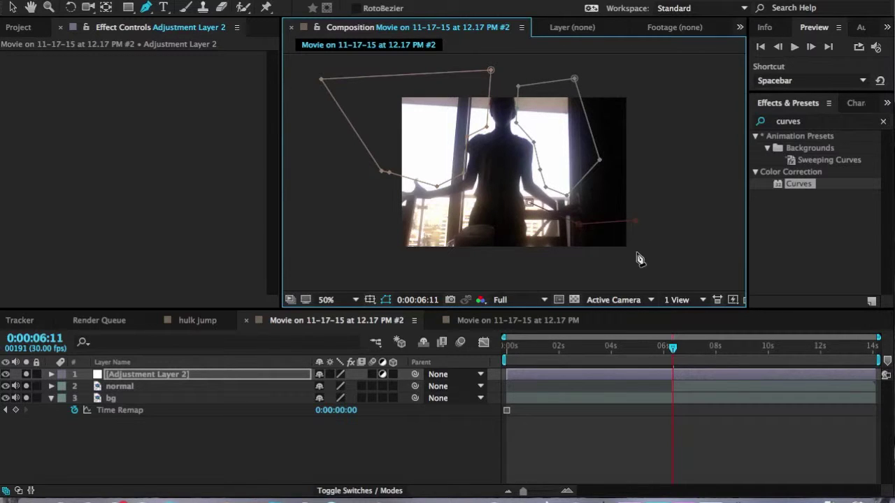
left_click(640, 265)
left_click(630, 265)
left_click(535, 265)
left_click(442, 202)
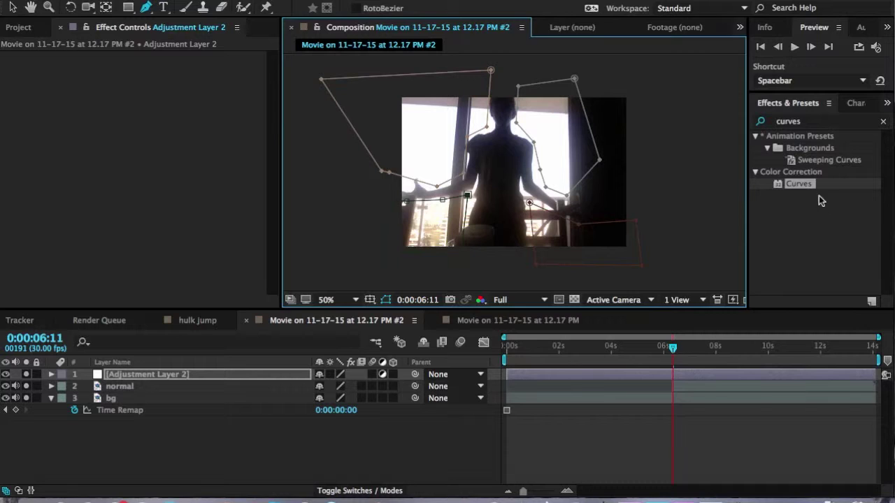
left_click(793, 183)
Apply Curves to Adjustment Layer 2, bending it down and moving the black and white points to darken.
double_click(793, 182)
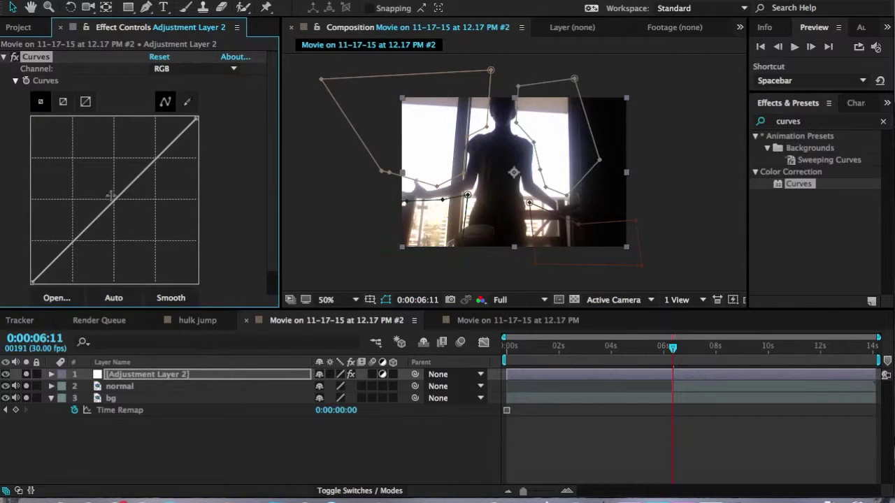
left_click_drag(119, 204, 134, 215)
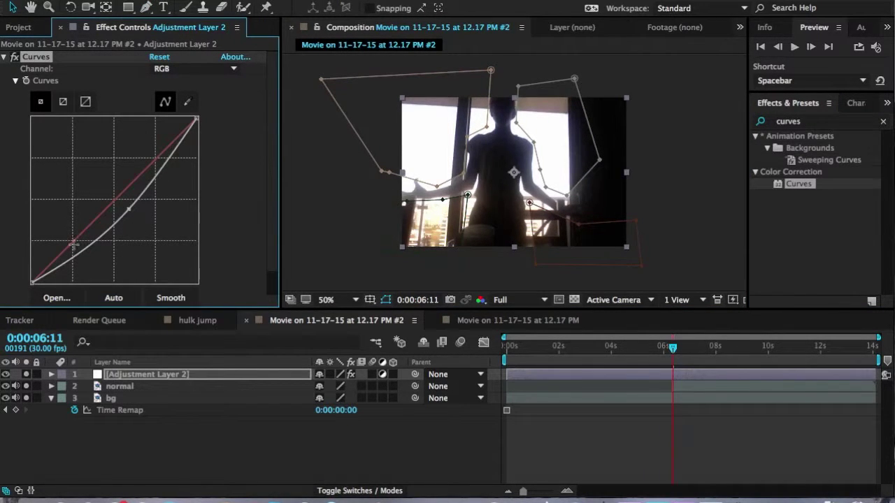
left_click_drag(33, 282, 78, 279)
left_click_drag(193, 119, 197, 136)
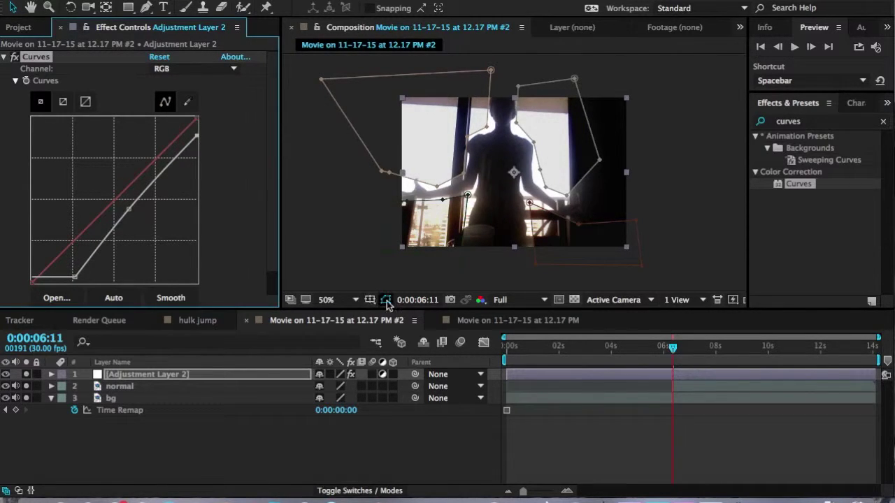
left_click(369, 299)
left_click(673, 349)
left_click_drag(672, 349, 679, 349)
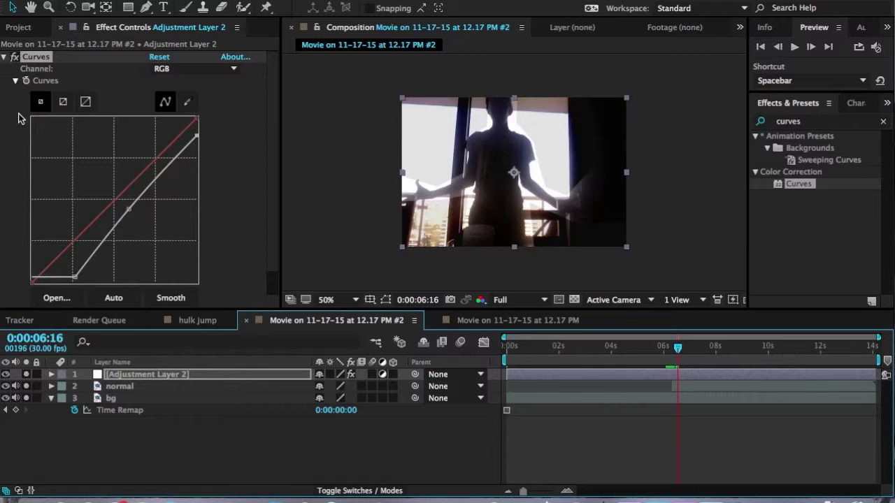
Duplicate Adjustment Layer 2 and remove the masks from the copy.
left_click(180, 298)
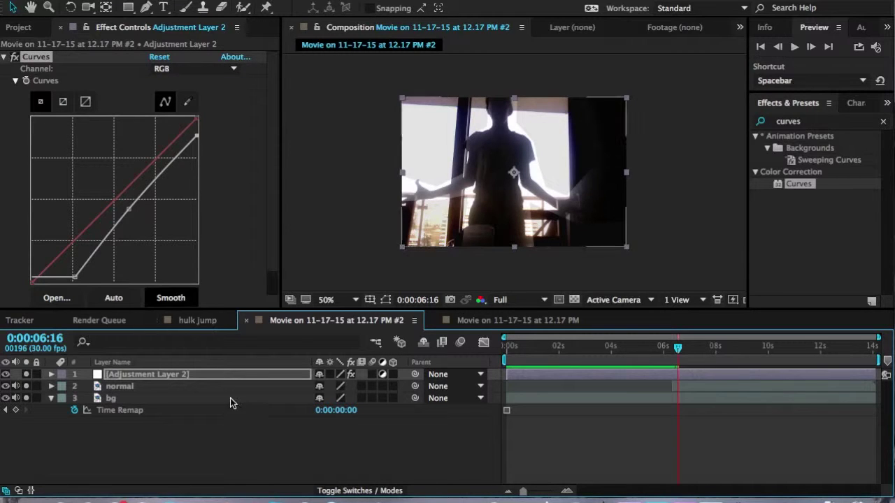
left_click(243, 374)
key("ctrl+d")
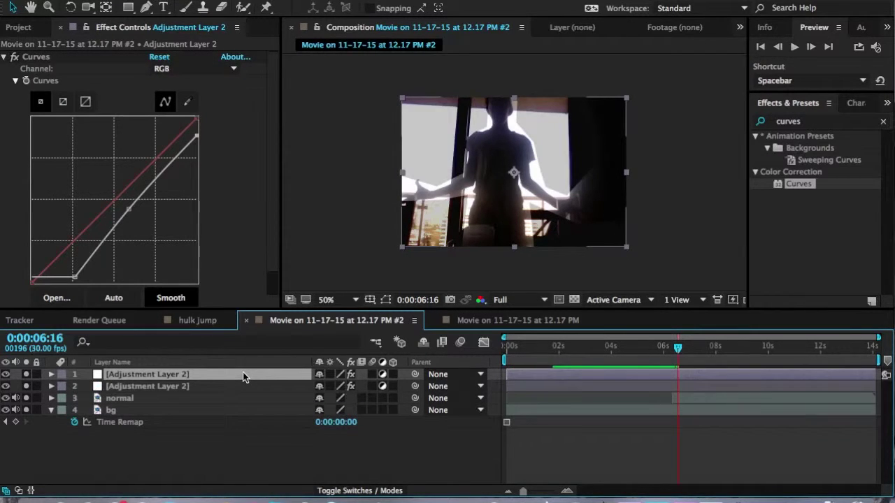
key("m")
left_click(232, 387)
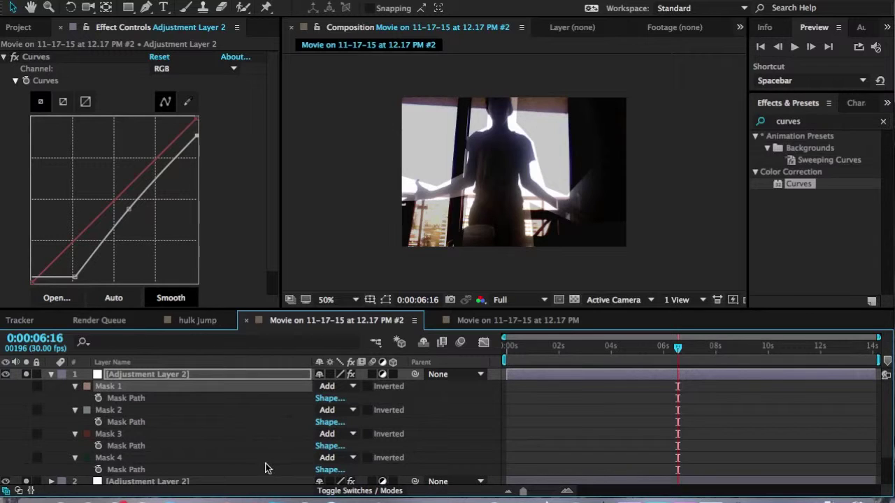
key("m")
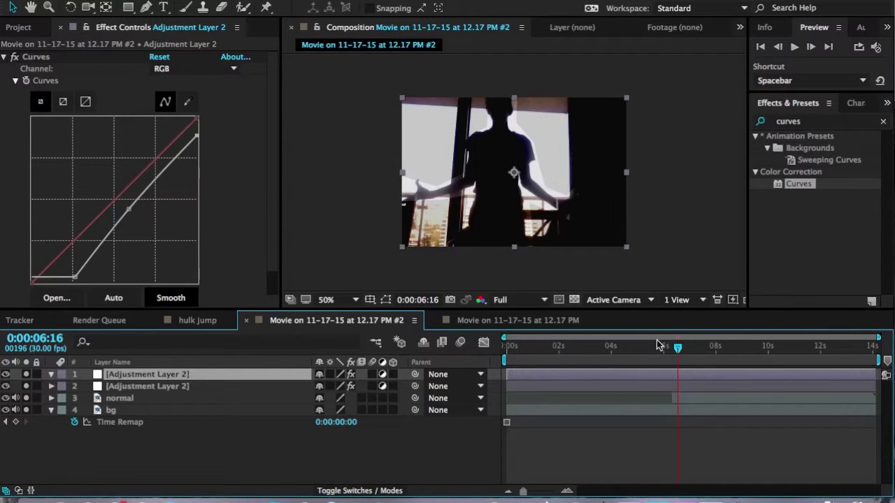
left_click_drag(657, 343, 673, 350)
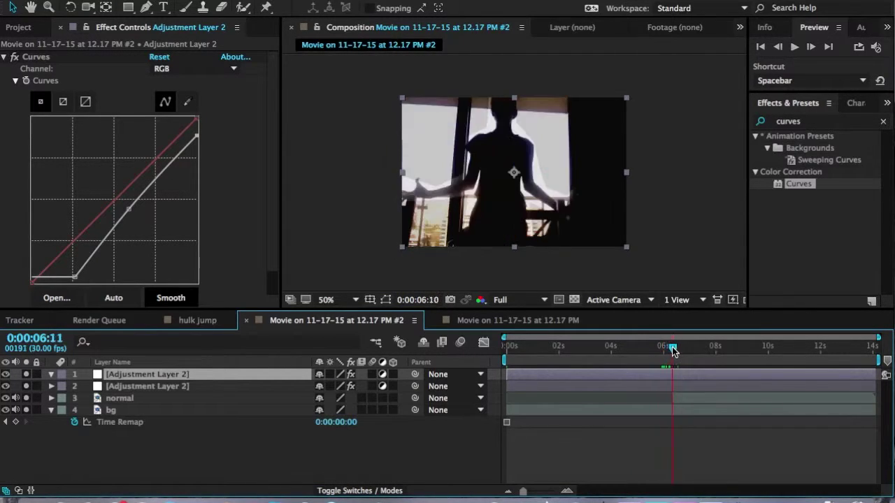
Draw a closed mask on the top layer around the figure's shoulder and the top of frame.
key("g")
left_click(390, 162)
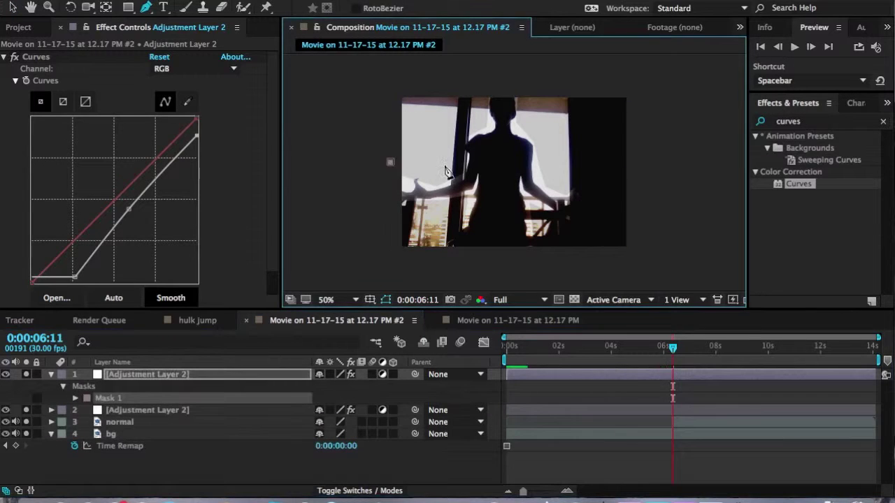
left_click(444, 165)
left_click(459, 140)
left_click(482, 116)
left_click(489, 92)
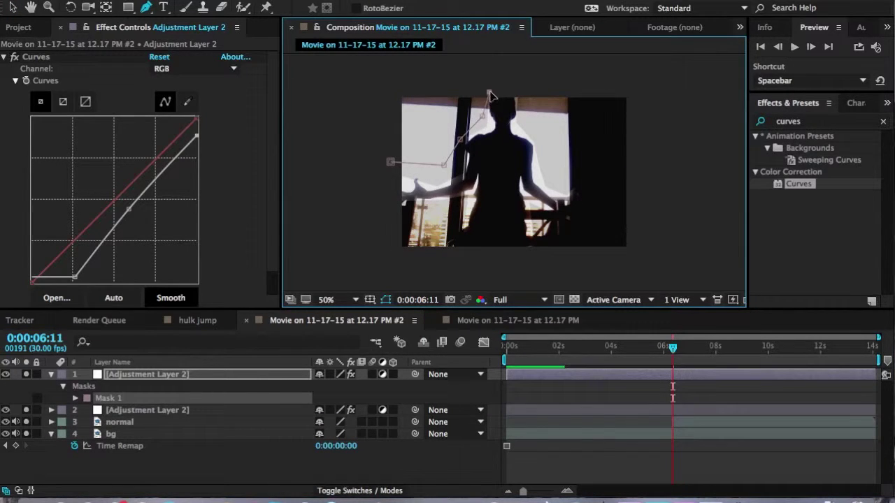
left_click(524, 85)
left_click(523, 121)
left_click(542, 142)
left_click(656, 155)
left_click(630, 73)
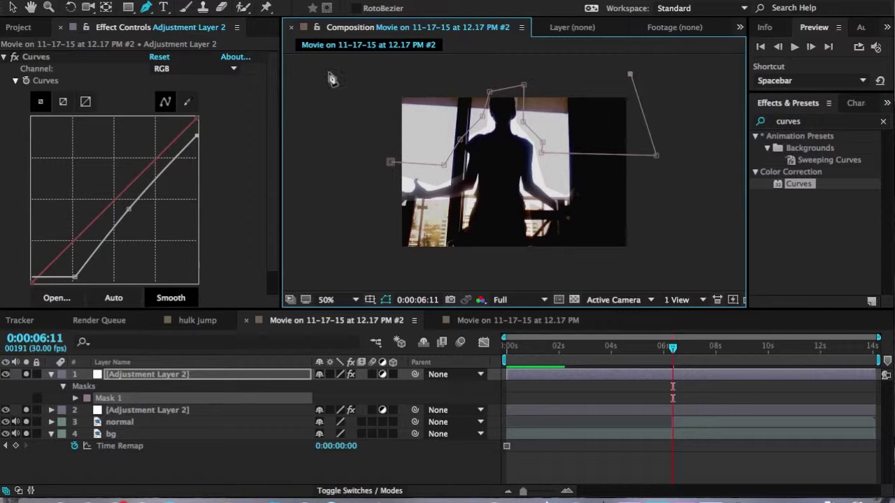
left_click(328, 74)
left_click(390, 162)
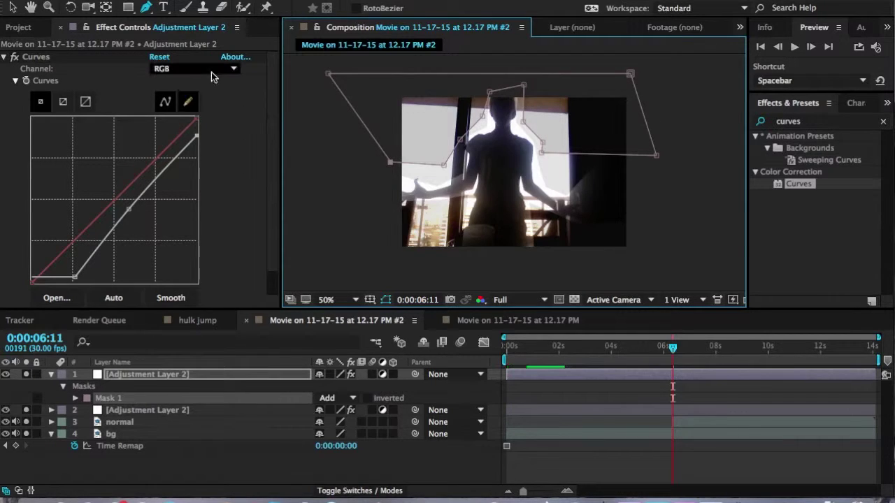
Set the Curves channel to Blue and bend it up to tint the masked area.
left_click(191, 68)
left_click(175, 127)
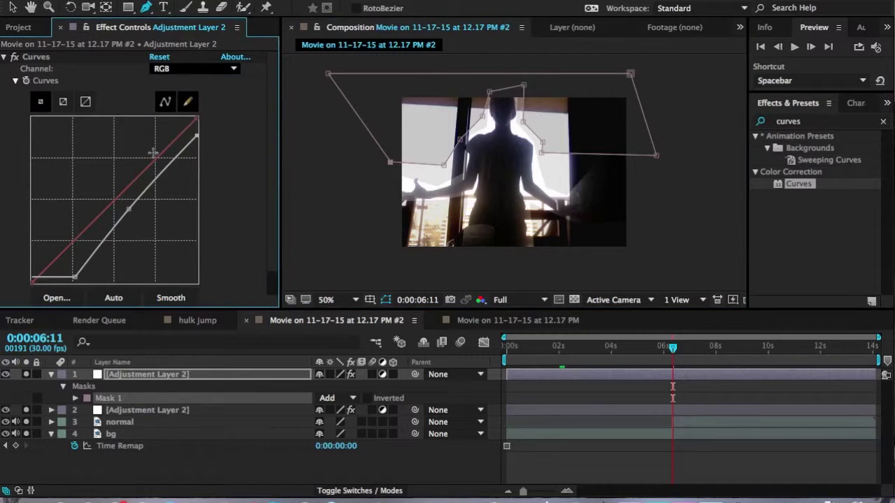
left_click_drag(112, 202, 90, 180)
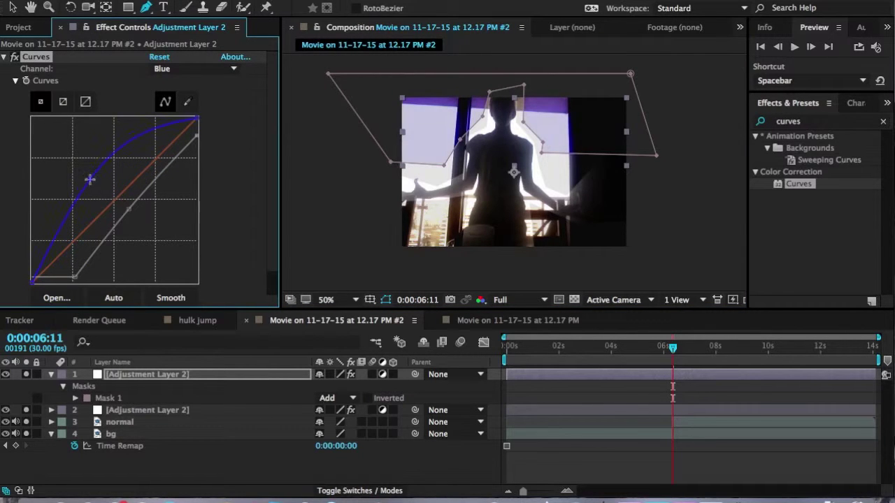
left_click(385, 299)
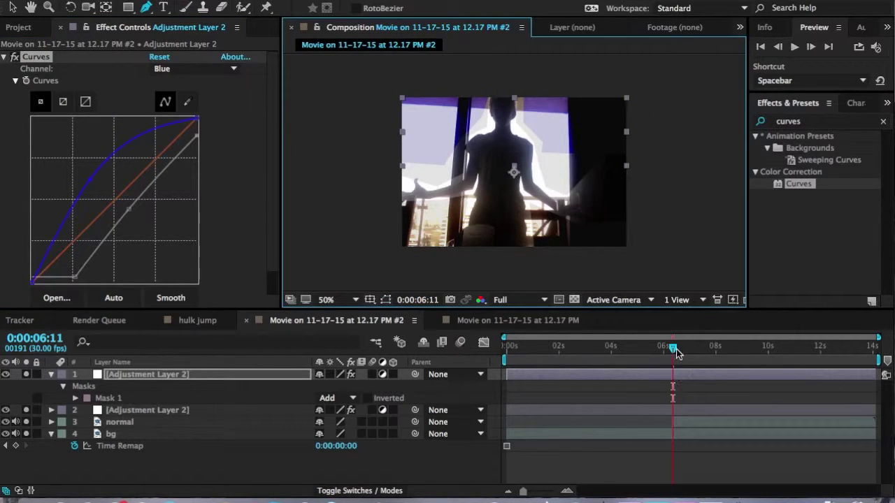
mouse_move(673, 348)
left_mouse_down()
mouse_move(661, 353)
mouse_move(668, 351)
left_mouse_up()
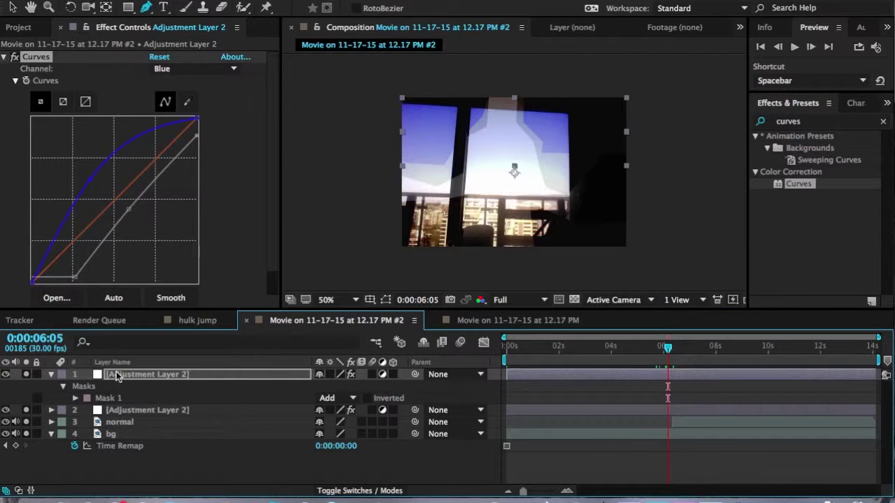
Delete both trial adjustment layers, leaving only normal and bg.
left_click(118, 375)
key("Delete")
left_click(118, 376)
key("Delete")
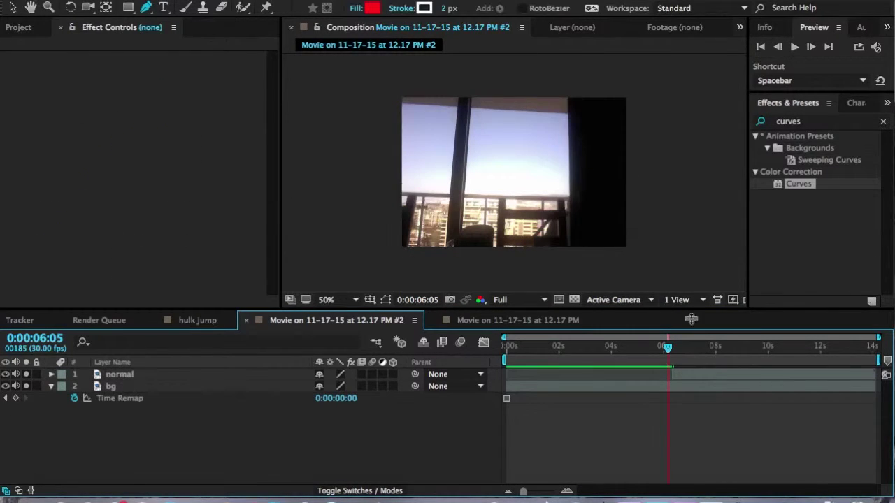
Show the Movie on 11-17-15 at 12.17 PM comp at 0:00:05:11 with the Selection tool active.
left_click(517, 320)
mouse_move(649, 350)
left_mouse_down()
mouse_move(660, 349)
mouse_move(635, 349)
mouse_move(648, 351)
left_mouse_up()
key("v")
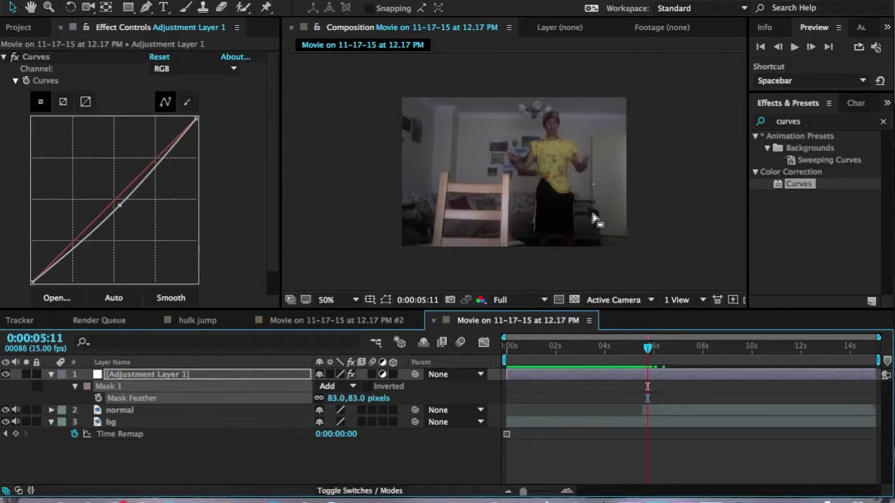